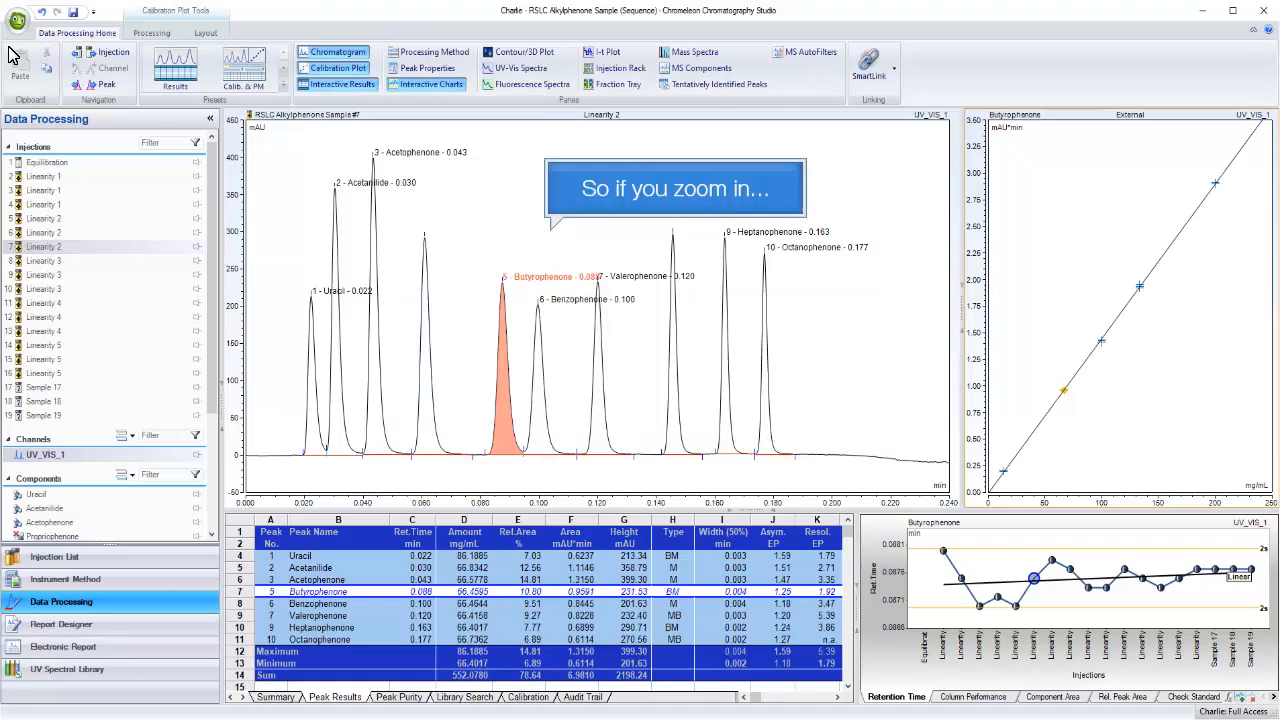
Zoom the Linearity 2 chromatogram in on the Butyrophenone peak and its neighbours
left_click_drag(477, 261, 616, 456)
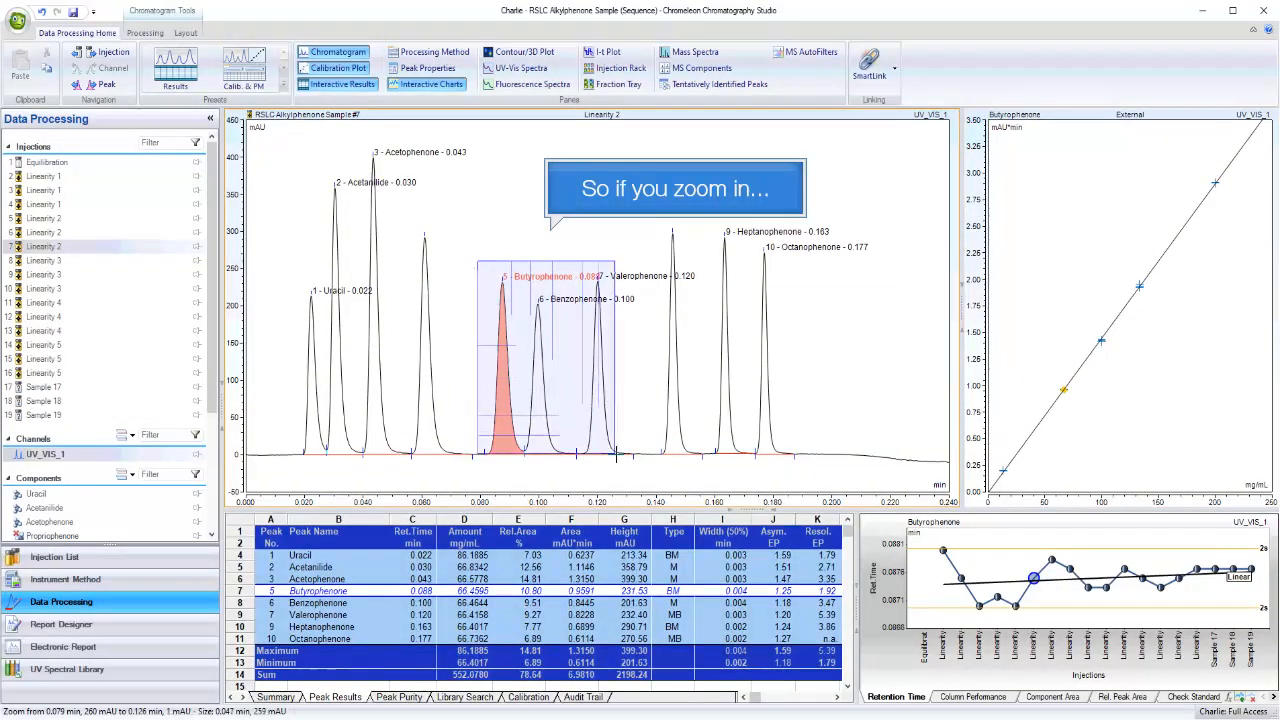
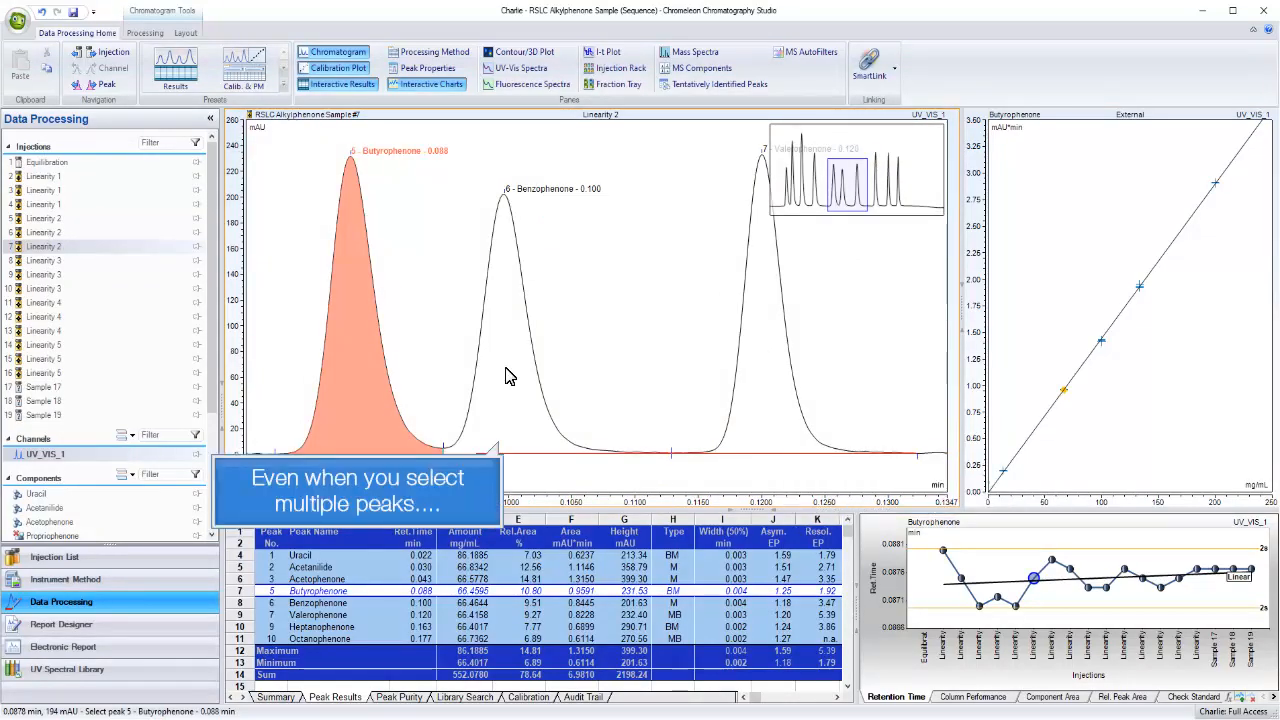
Add the Benzophenone peak to the selection and zoom the chromatogram out to Full Size
left_click(504, 373, "ctrl")
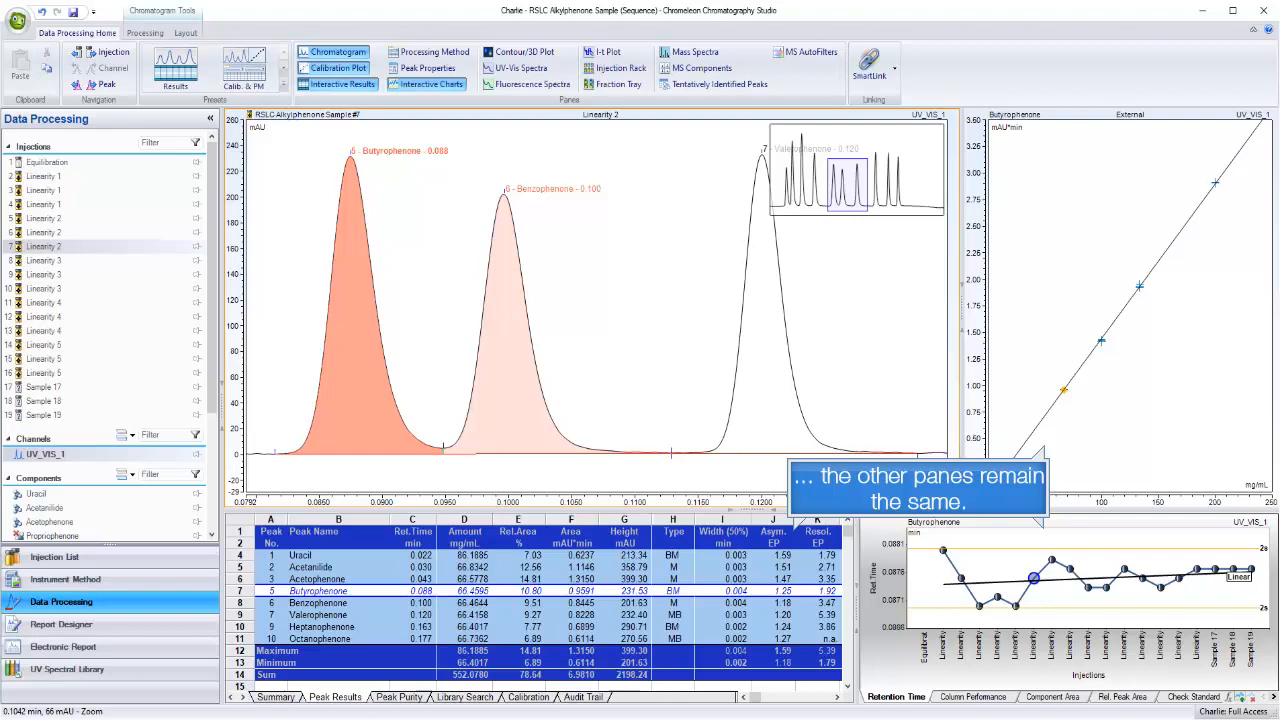
right_click(505, 373)
left_click(644, 432)
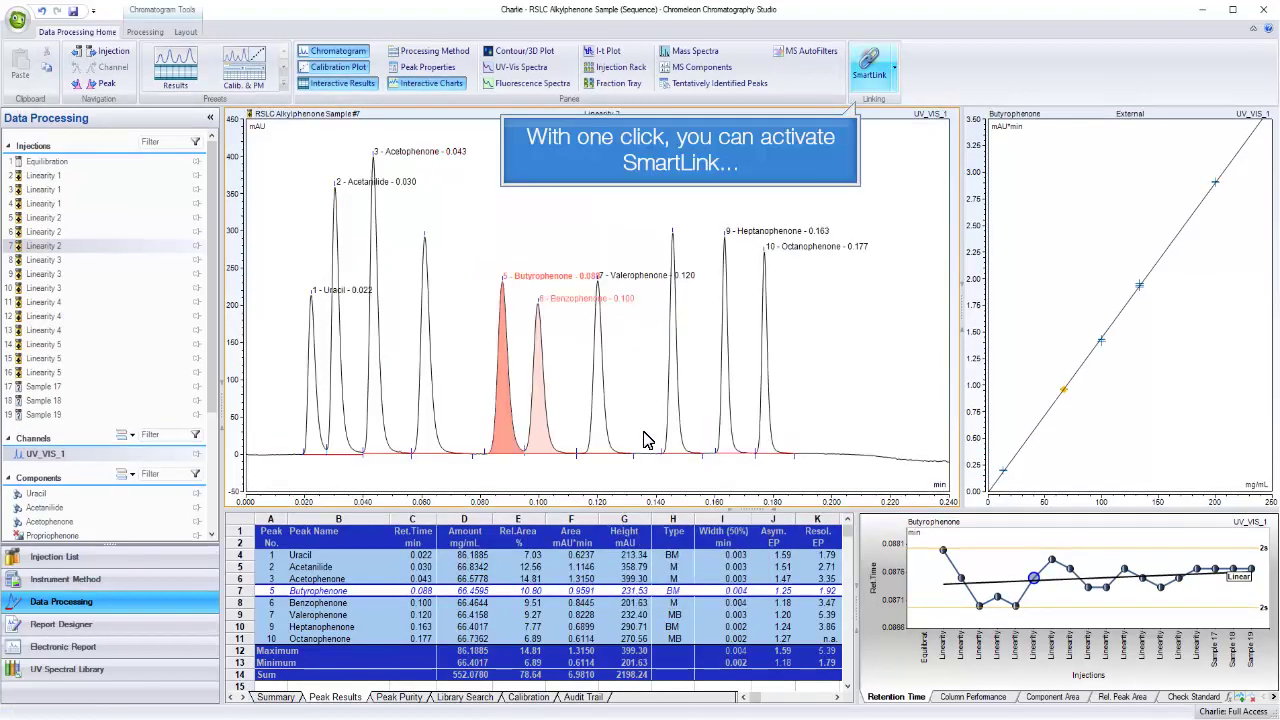
Turn on SmartLink, zoom to the Butyrophenone–Valerophenone peaks and select only Benzophenone
left_click(870, 75)
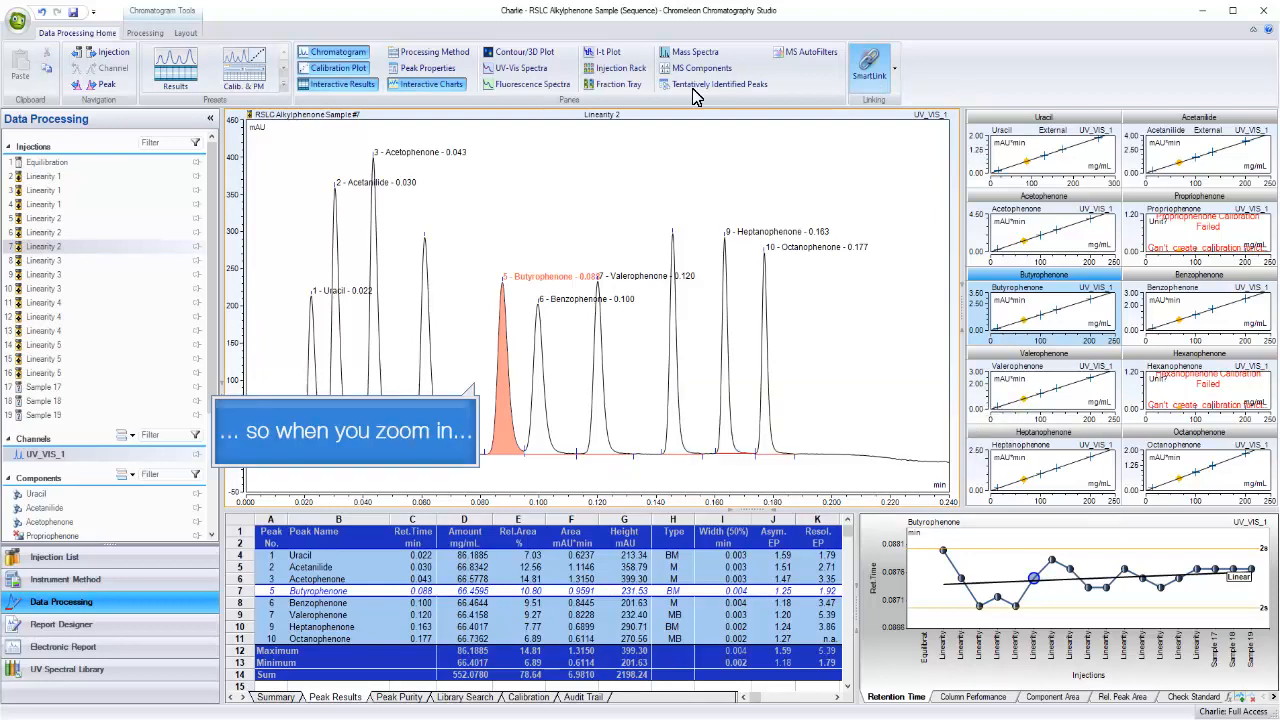
mouse_move(473, 257)
left_mouse_down()
mouse_move(573, 406)
mouse_move(645, 478)
left_mouse_up()
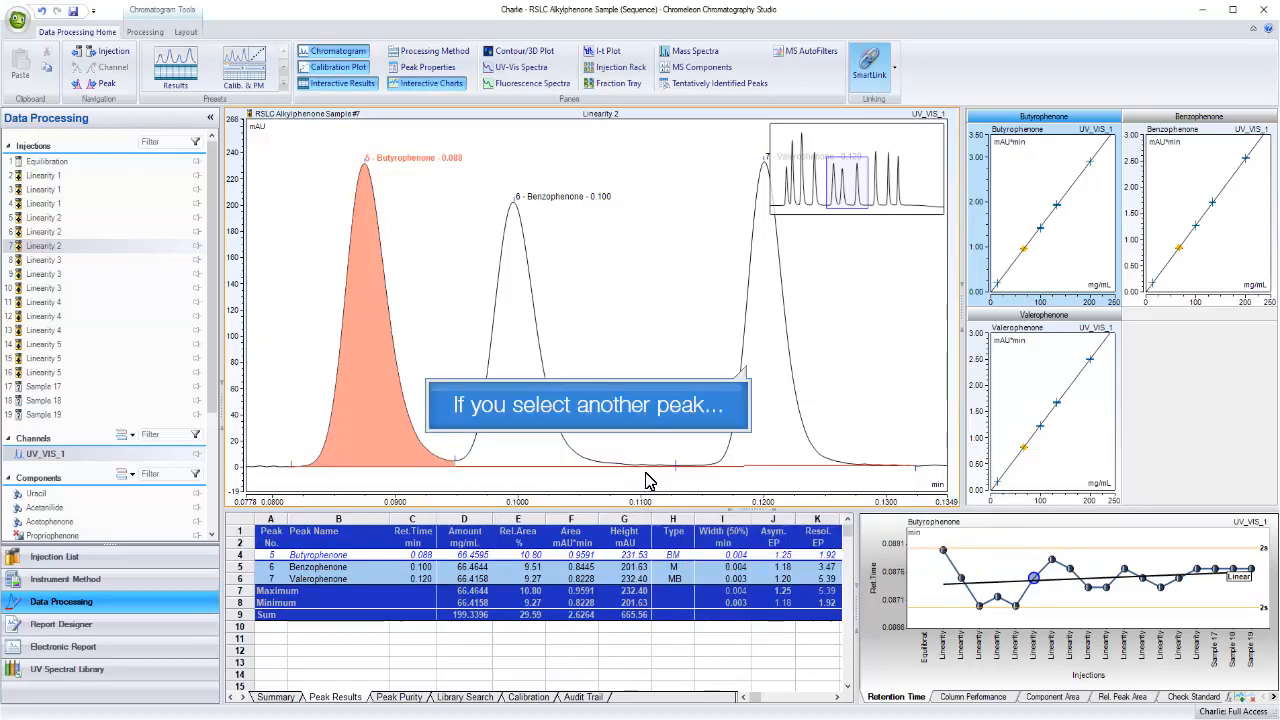
left_click(766, 320, "ctrl")
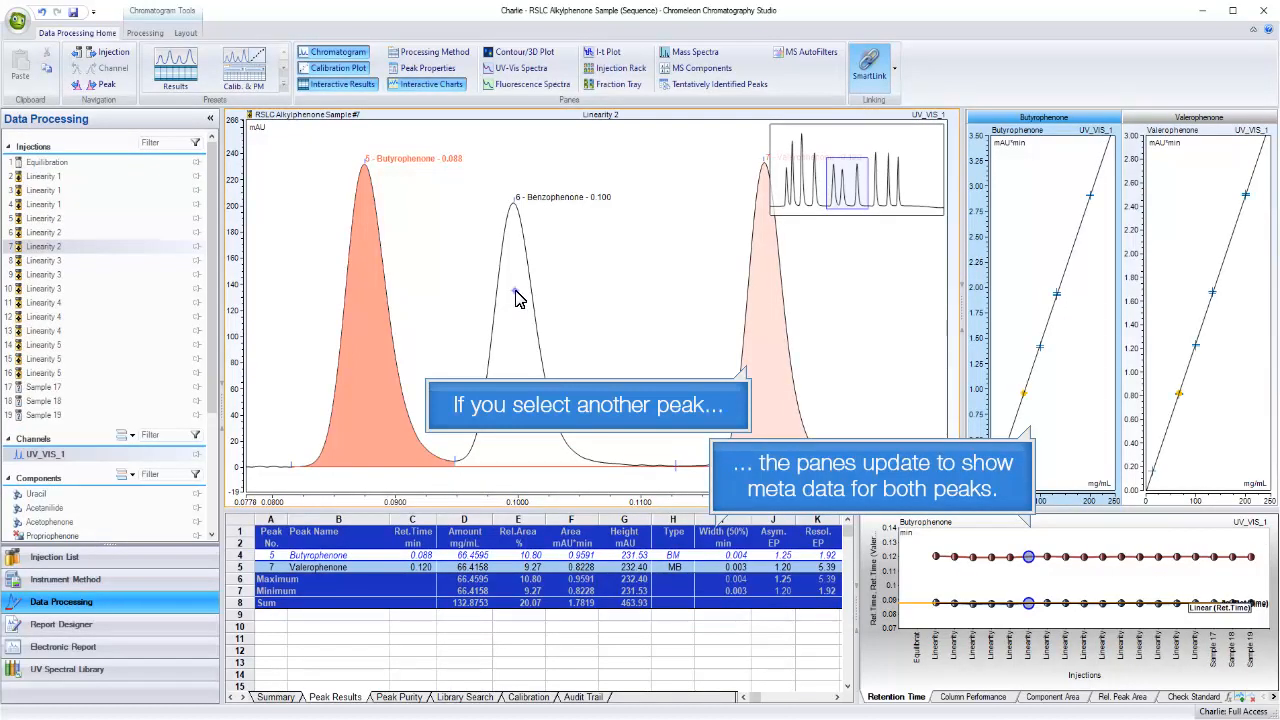
left_click(518, 298)
Overlay Linearity 2 injections 5 through 7 in the Injections list for comparison
left_click(282, 700)
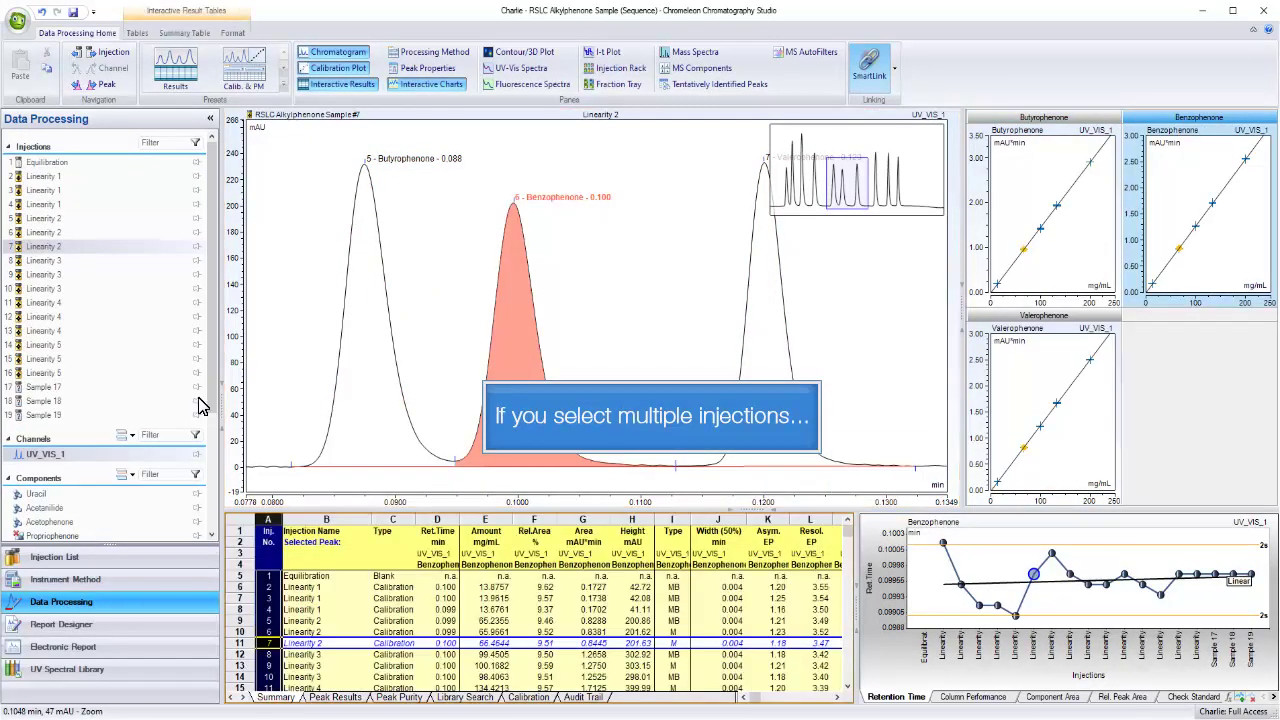
left_click(197, 243)
left_click(196, 218, "shift")
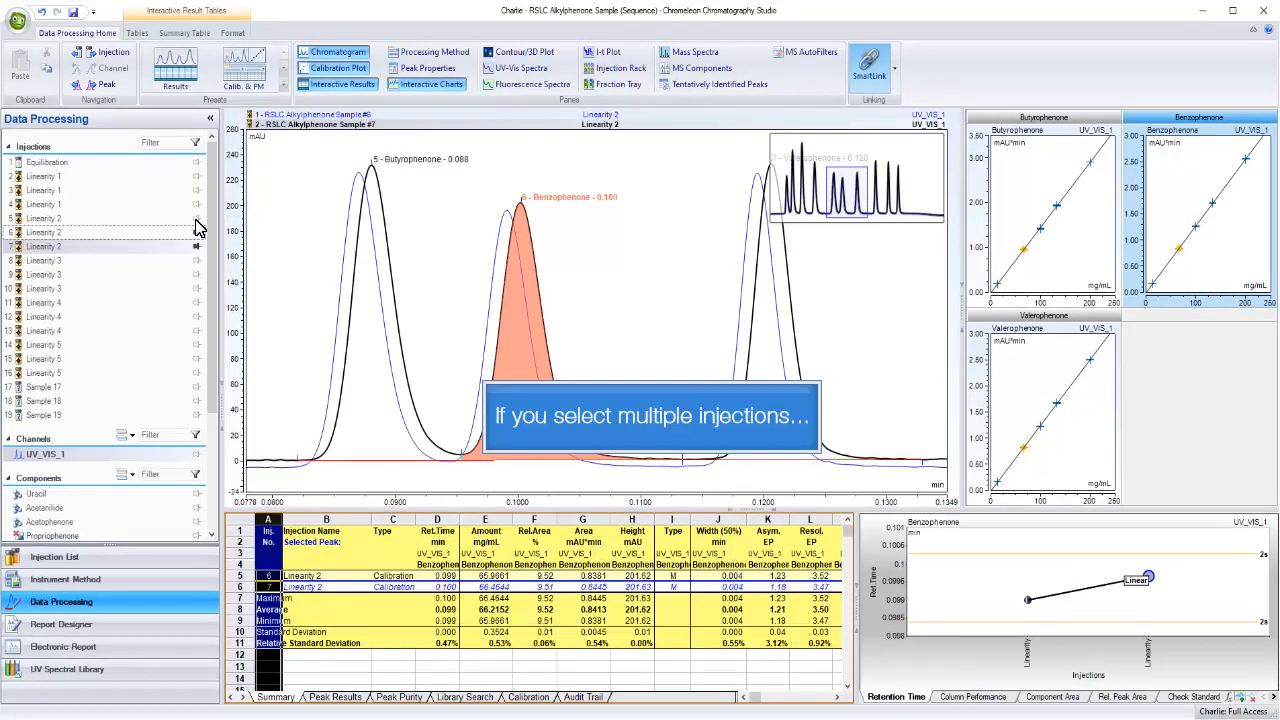